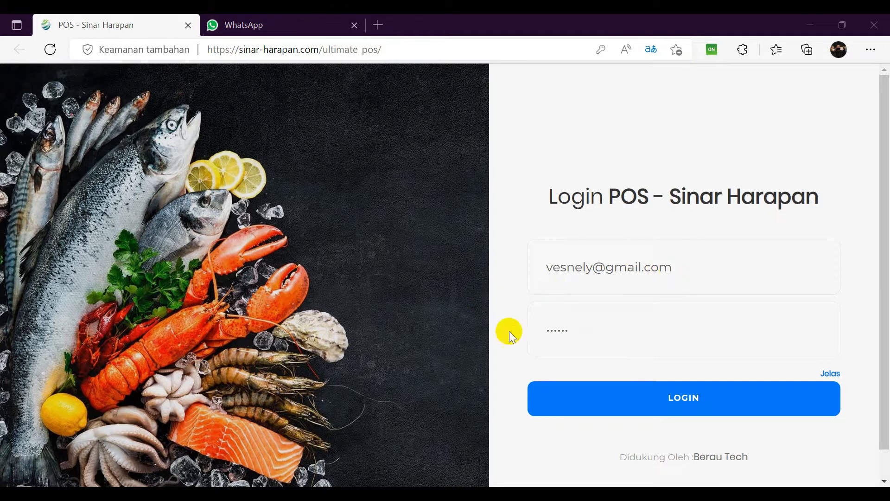
Log in with the prefilled account and open the master item list.
left_click(648, 411)
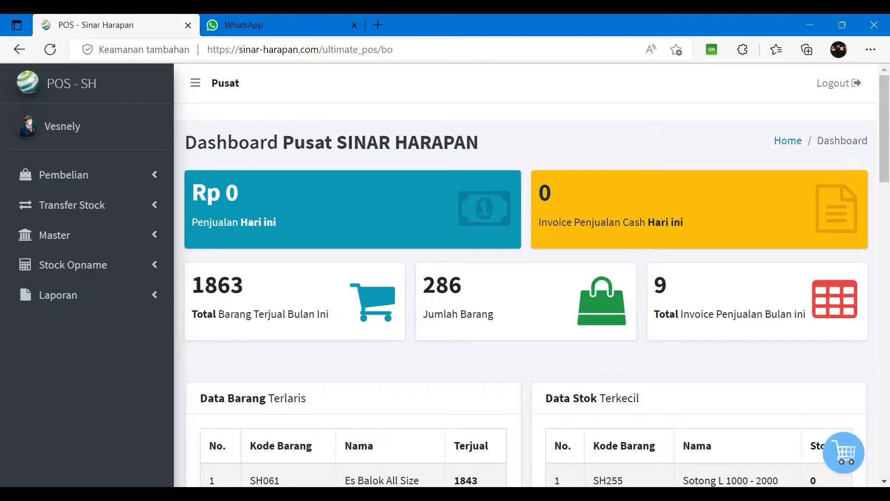
left_click(83, 236)
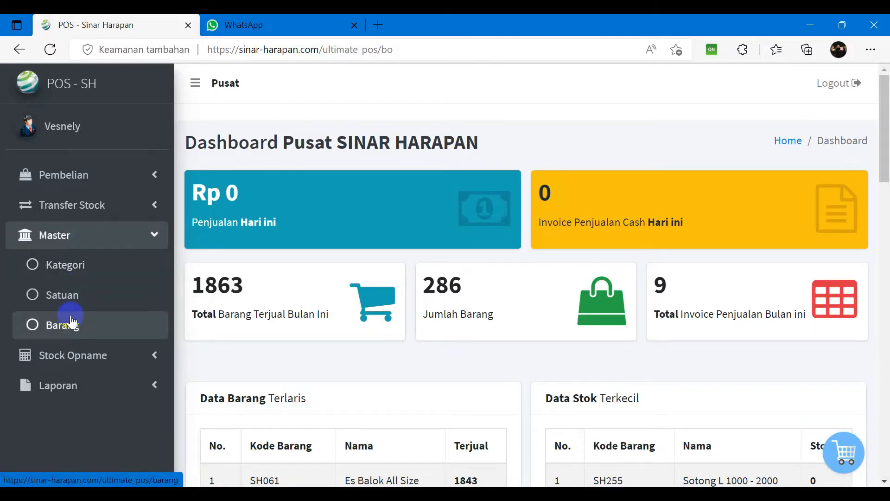
left_click(84, 337)
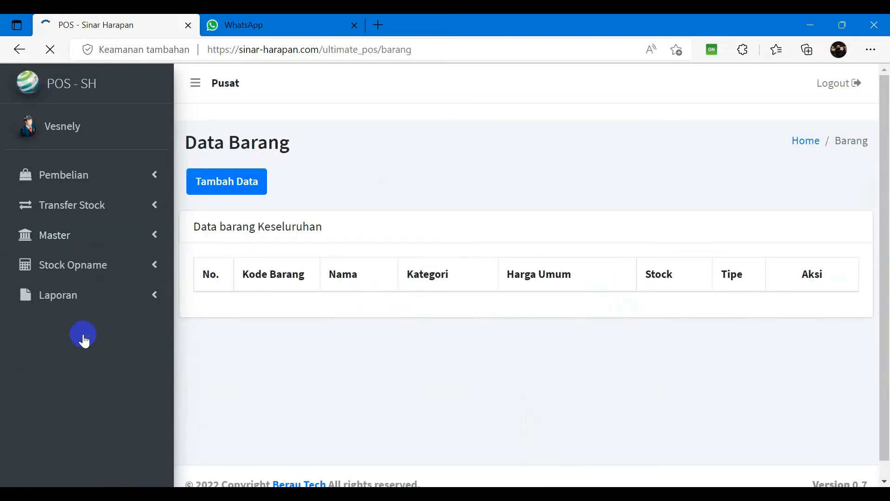
scroll(496, 344, "down", 3)
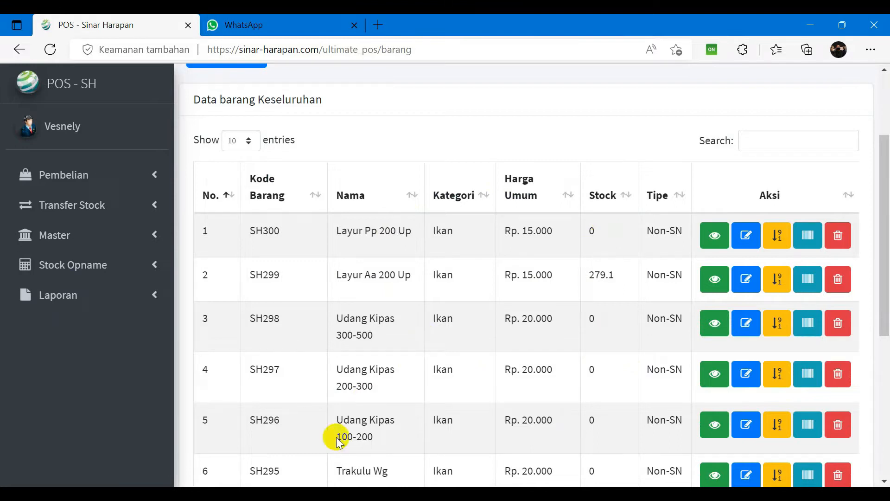
mouse_move(295, 494)
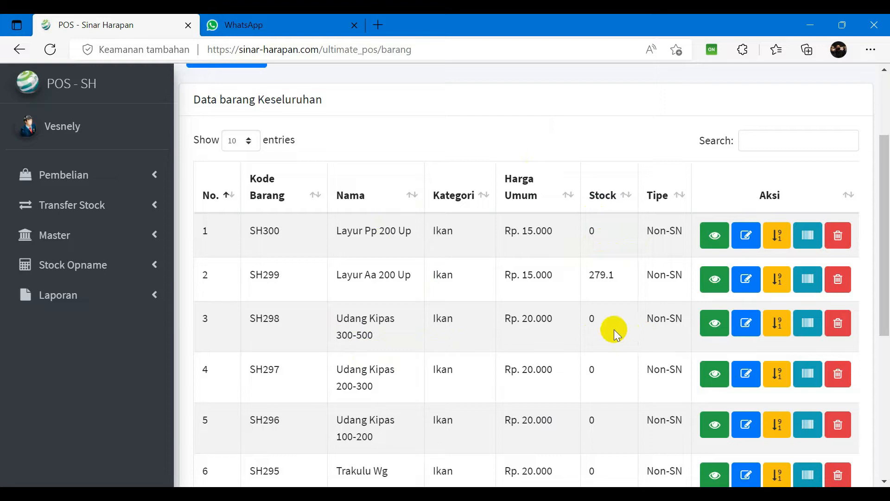
Edit item SH298, Udang Kipas 300-500, and set its stock to 125.8.
left_click(760, 330)
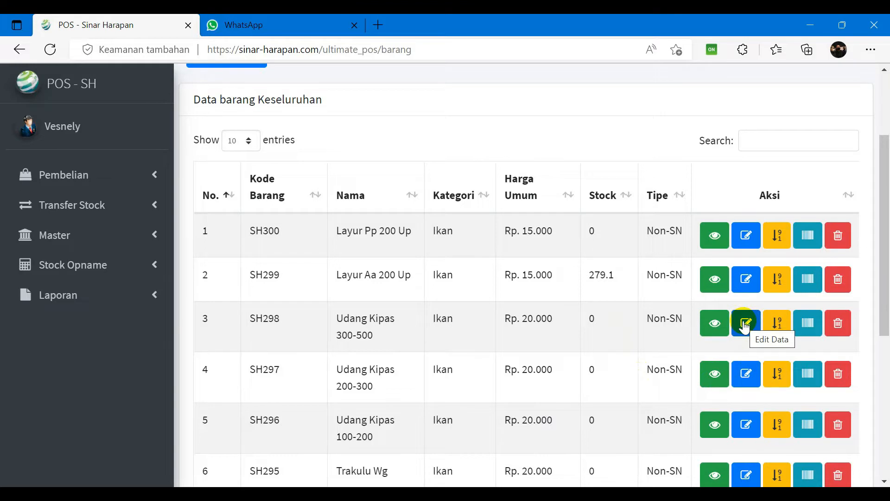
left_click(746, 324)
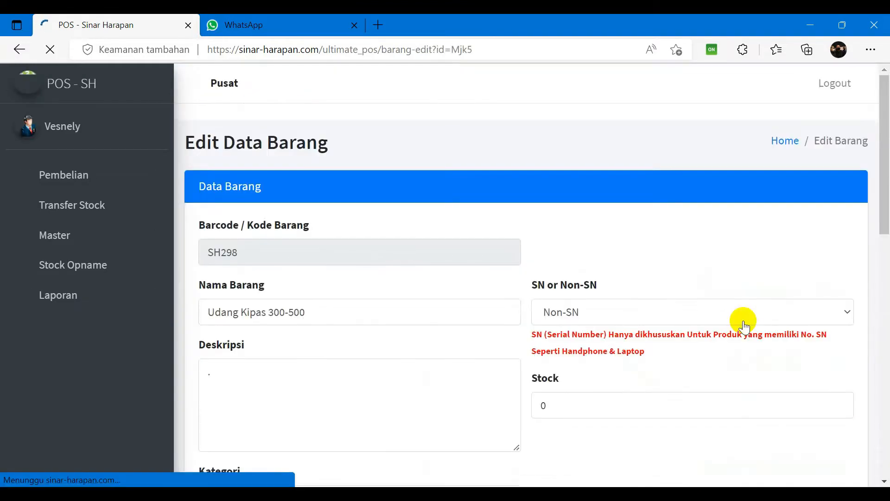
left_click(584, 401)
double_click(544, 405)
type("100")
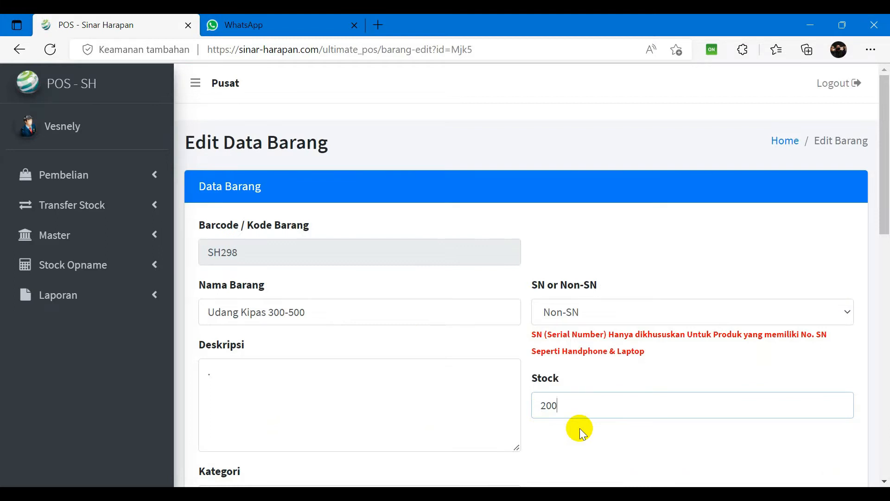
key("BackSpace")
key("BackSpace")
key("BackSpace")
type("125,8")
key("BackSpace")
key("BackSpace")
type(".8")
Submit the edited item and check its stock in the item list.
scroll(688, 320, "down", 10)
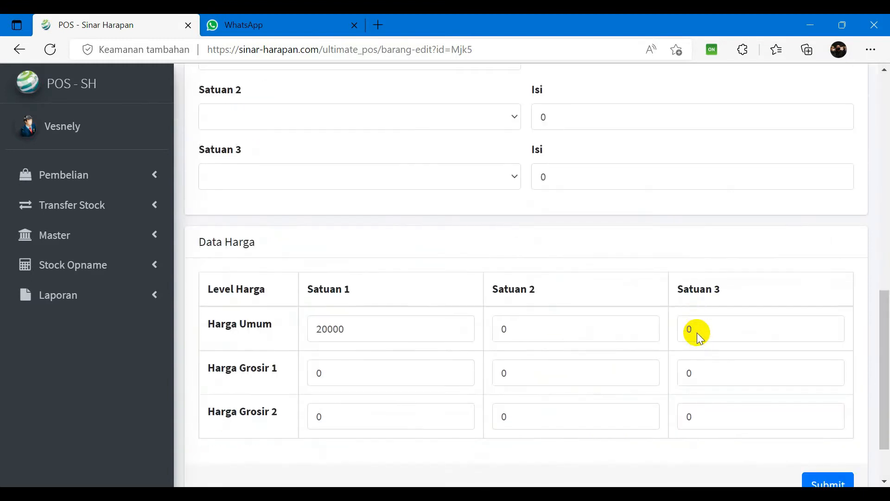
scroll(699, 343, "down", 2)
left_click(829, 423)
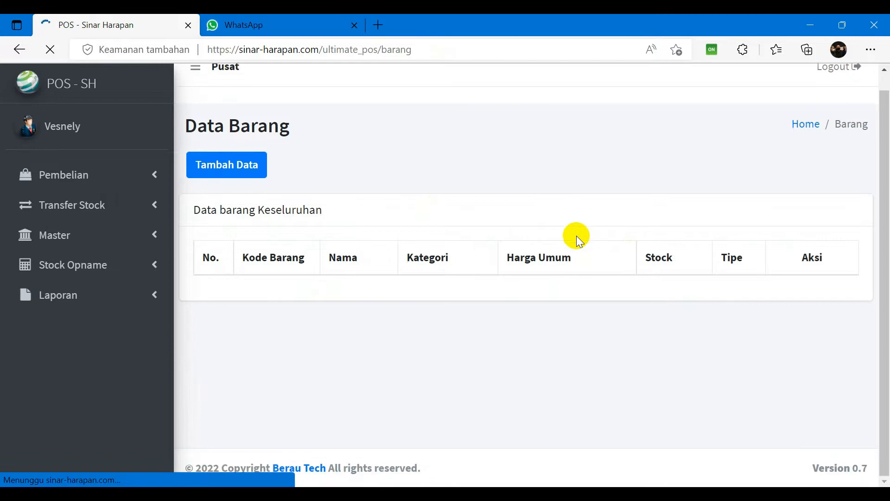
scroll(591, 241, "down", 3)
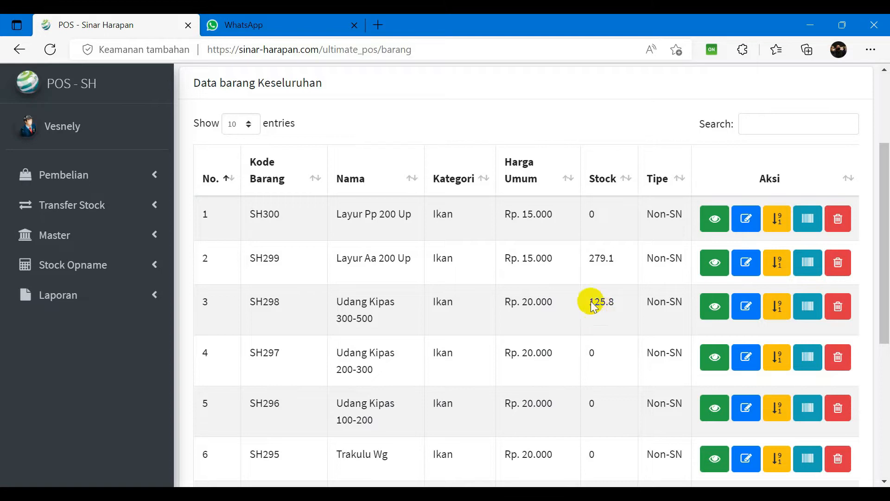
scroll(583, 346, "down", 5)
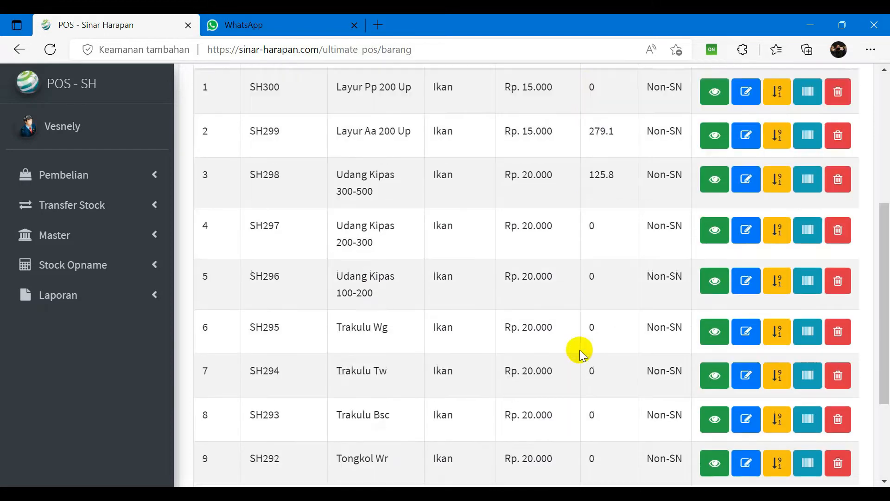
scroll(507, 276, "up", 5)
scroll(524, 297, "up", 1)
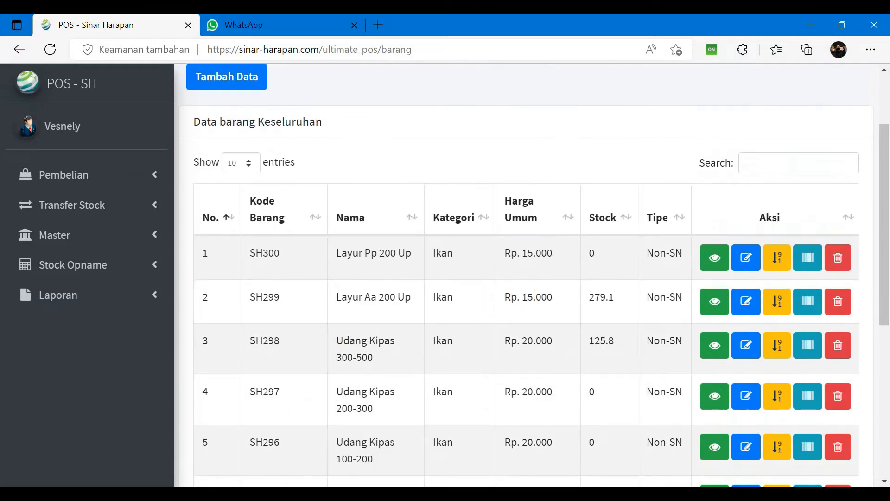
Open a new cash purchase transaction and save the prefilled purchase invoice number.
left_click(297, 493)
left_click(63, 176)
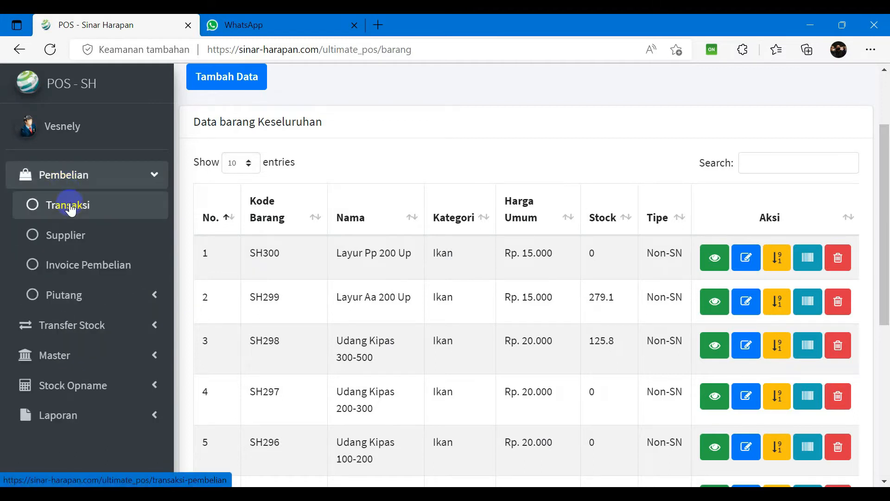
left_click(71, 206)
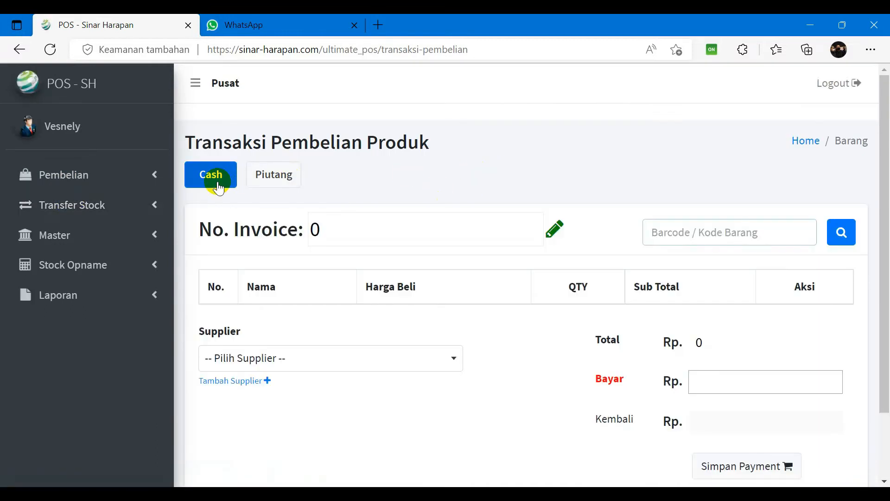
left_click(555, 229)
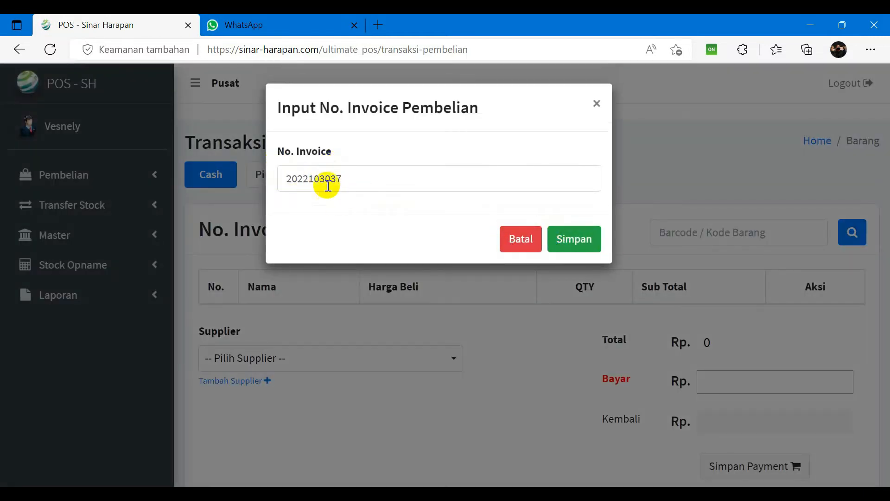
left_click(577, 245)
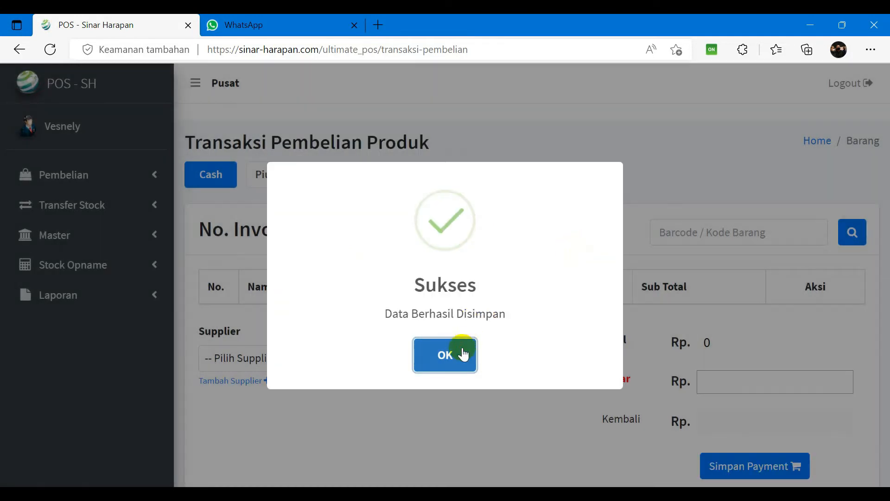
left_click(462, 354)
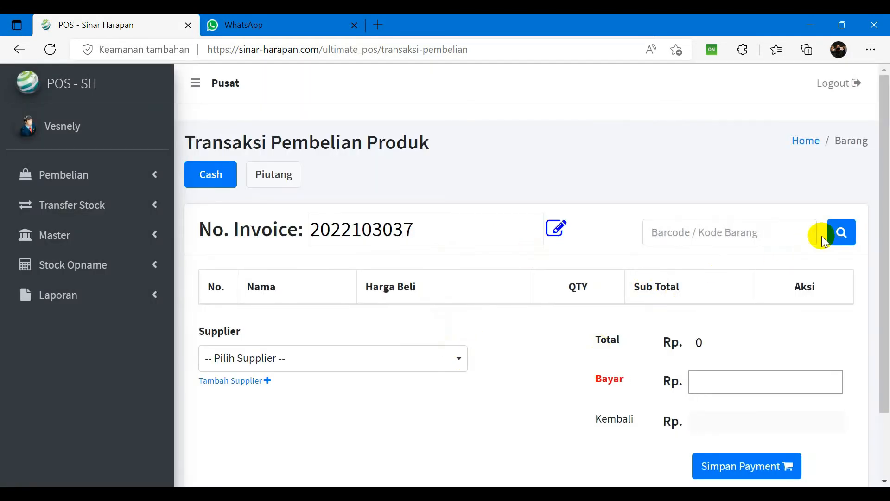
Add Udang Kipas 300-500 to the purchase and set its unit purchase price to 12000.
left_click(839, 233)
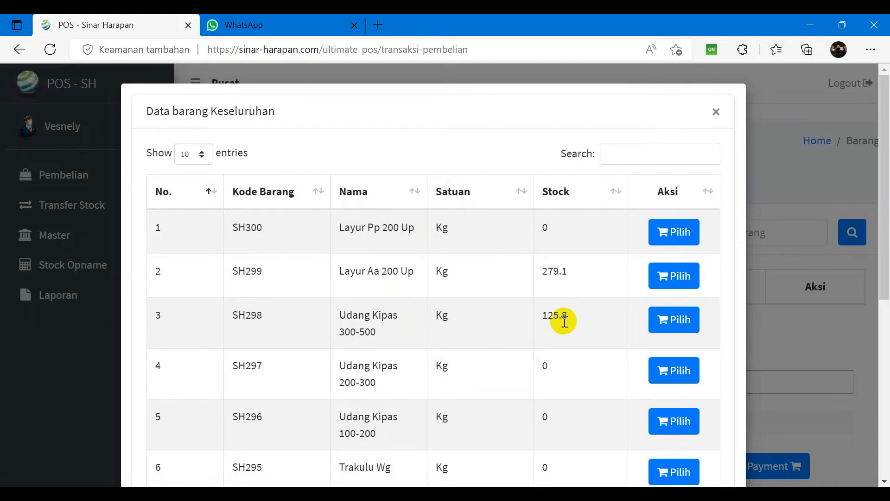
left_click(664, 322)
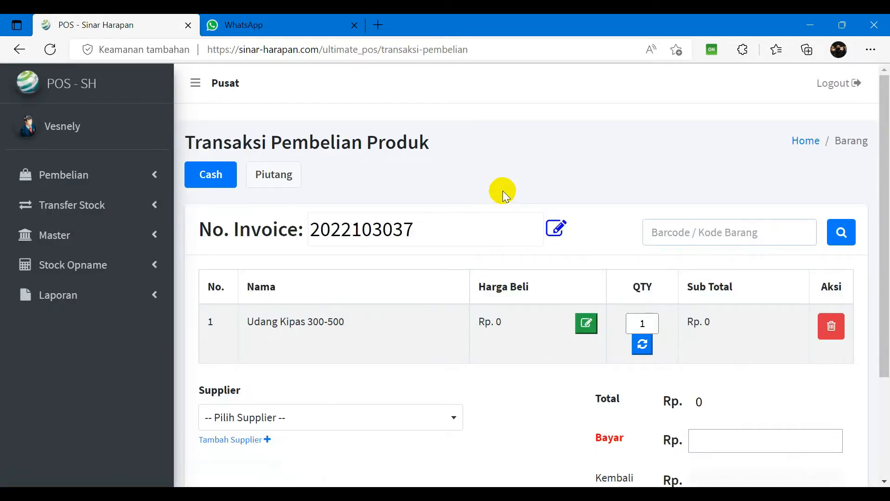
left_click(587, 326)
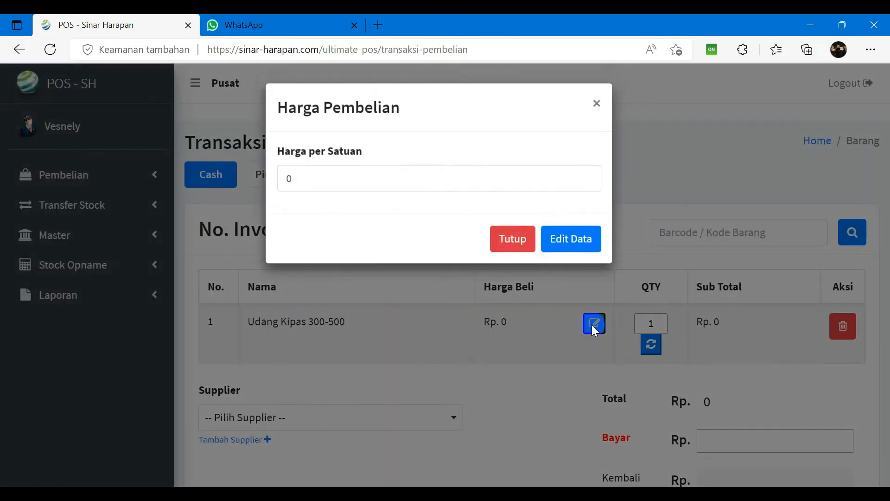
left_click_drag(370, 176, 275, 187)
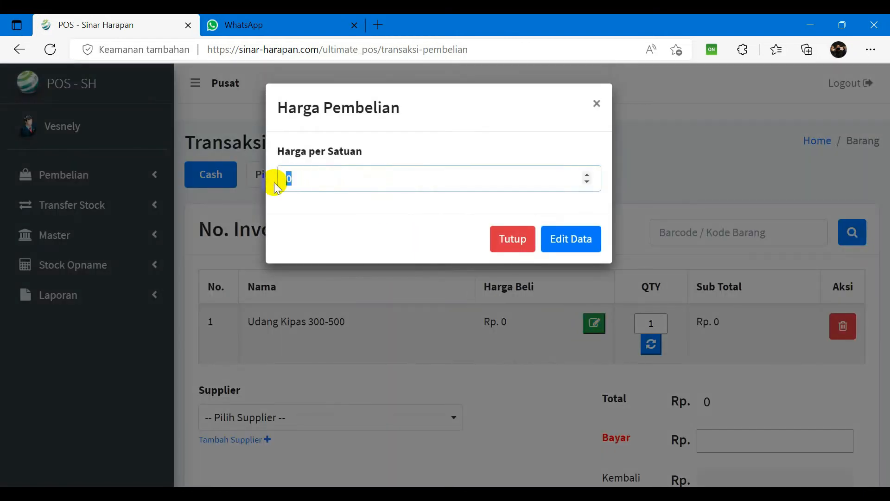
type("12000")
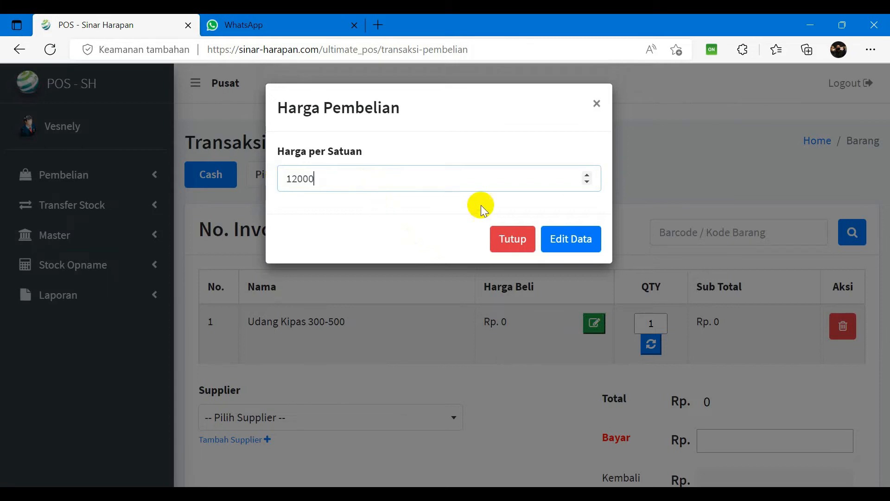
left_click(557, 239)
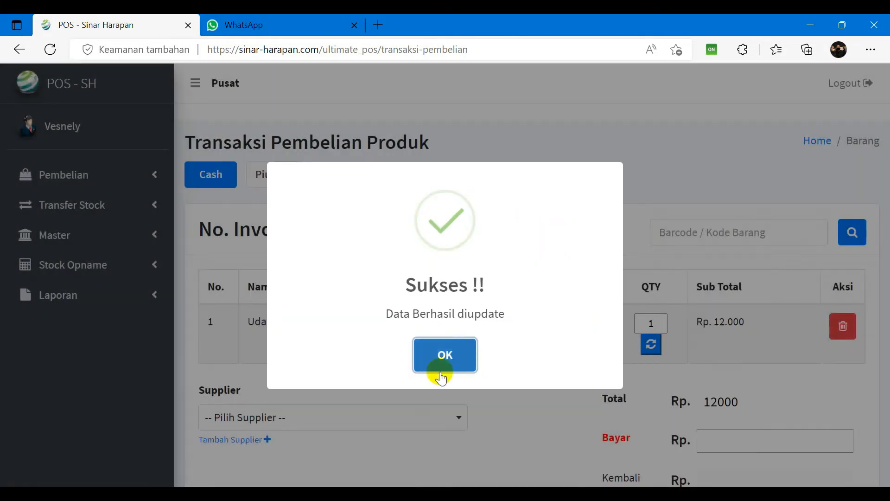
left_click(443, 365)
Update the item's quantity to 25 and choose the first supplier in the supplier list.
left_click_drag(652, 327, 629, 326)
type("25")
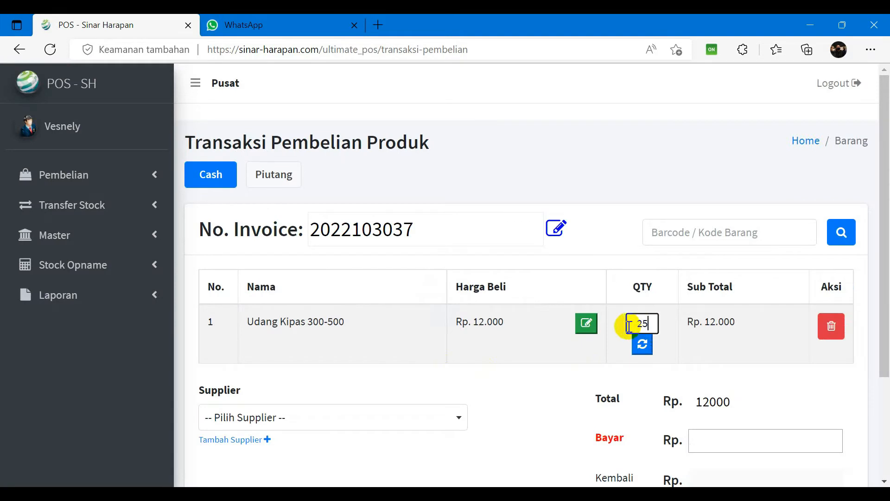
left_click(643, 352)
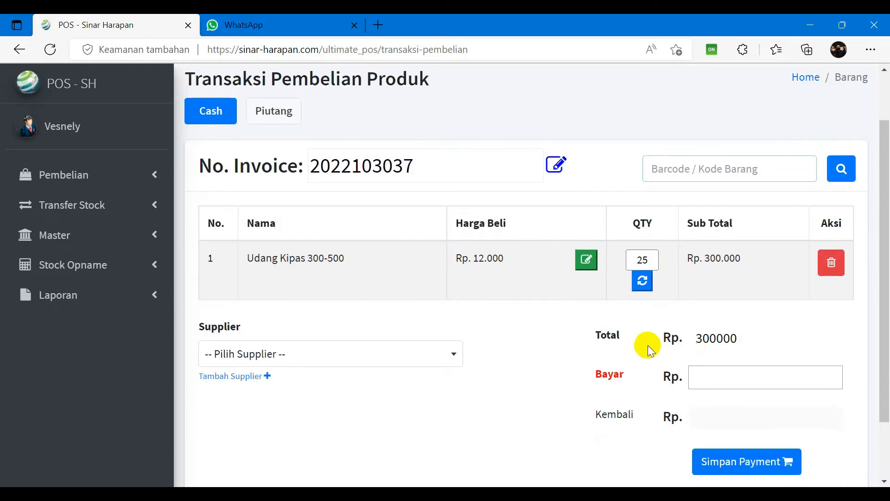
left_click(435, 364)
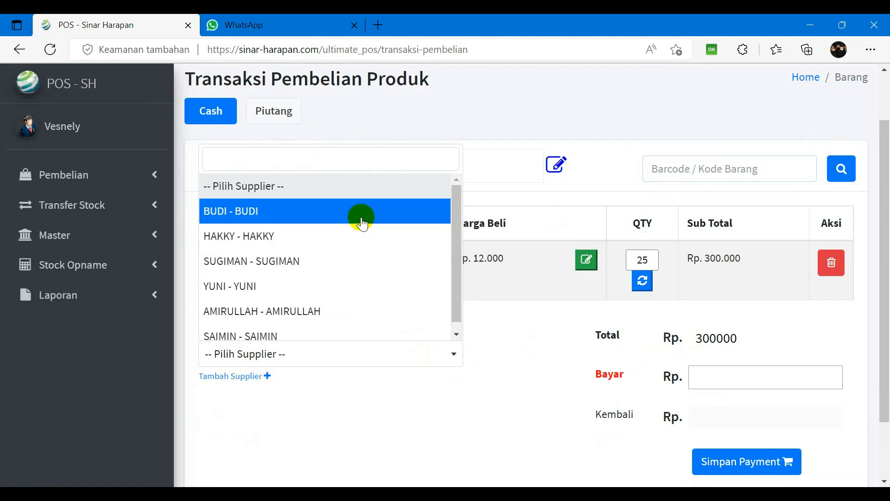
left_click(362, 217)
Copy the purchase total into the paid amount as 300000 and save the payment.
scroll(768, 379, "down", 2)
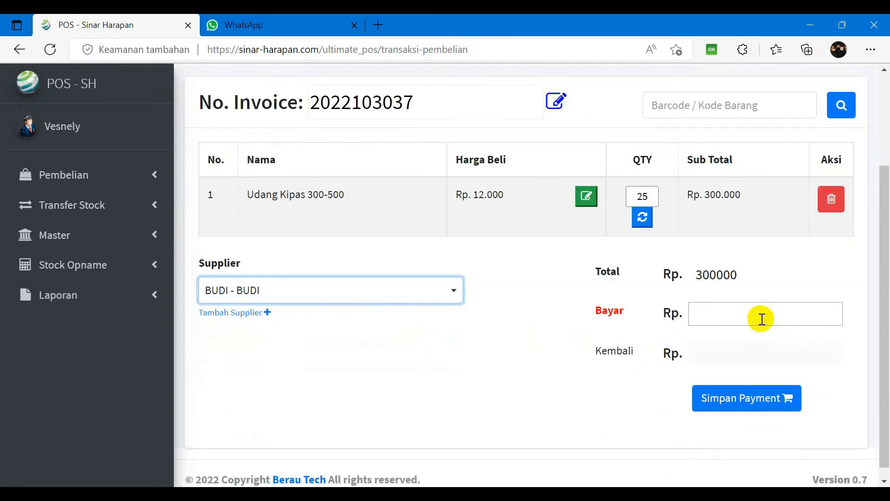
left_click_drag(752, 279, 696, 274)
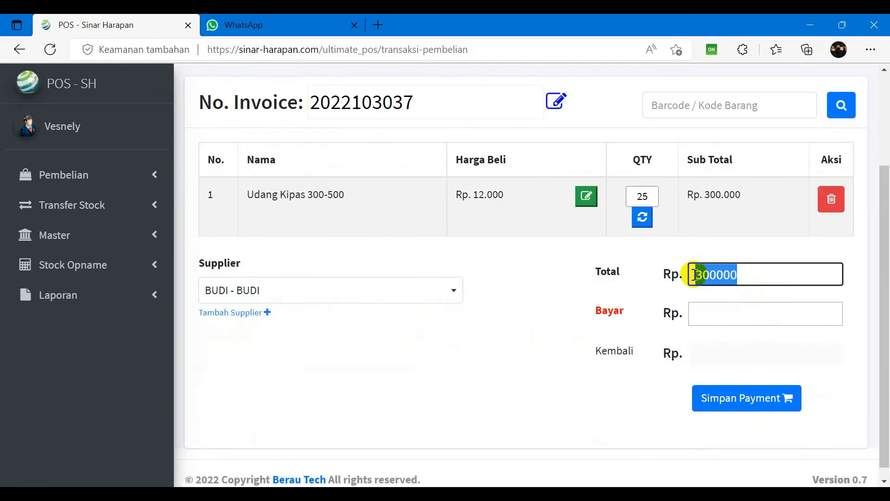
key("ctrl+c")
left_click(734, 313)
key("ctrl+v")
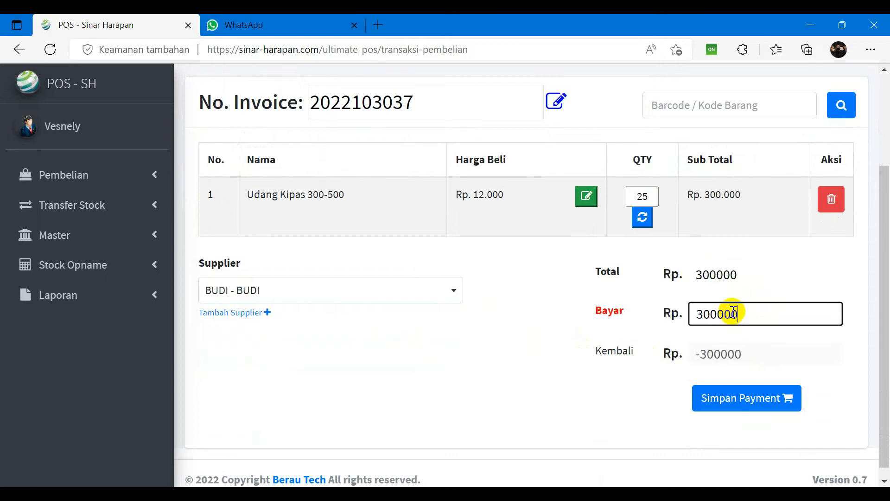
scroll(823, 377, "up", 3)
scroll(831, 377, "down", 3)
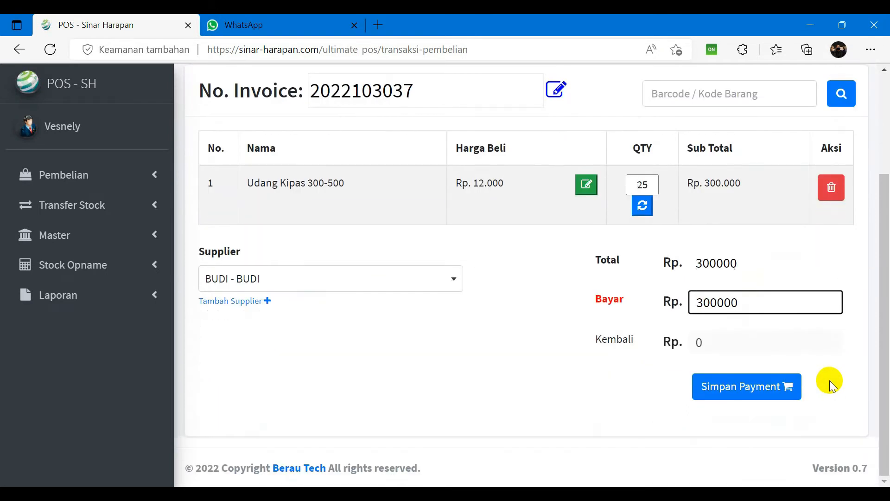
left_click(752, 394)
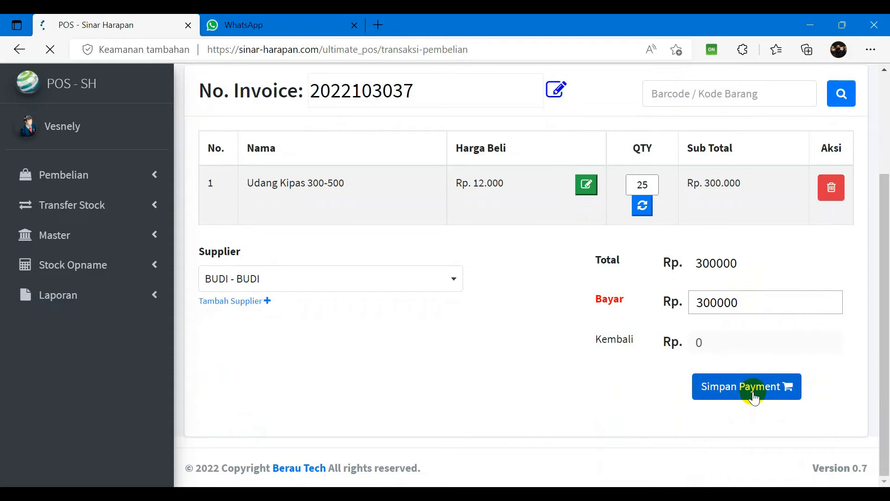
Open the printable receipt of the saved purchase invoice and cancel the print dialog.
scroll(755, 387, "down", 4)
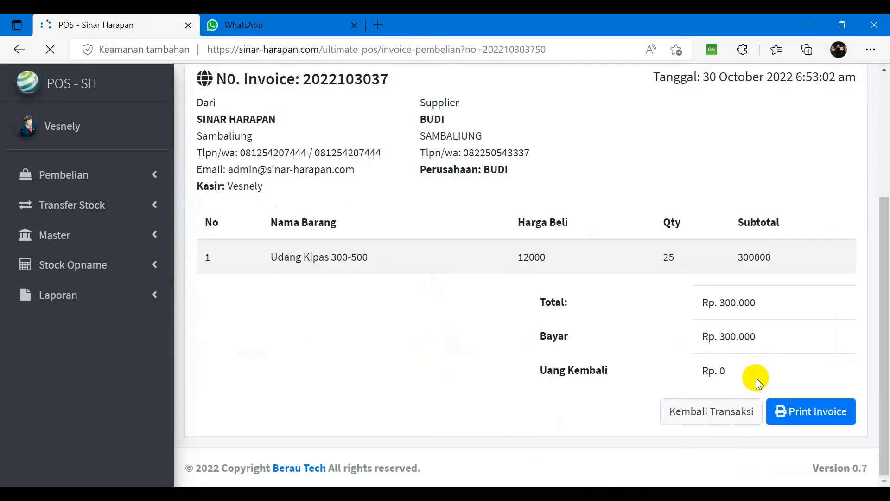
left_click(796, 412)
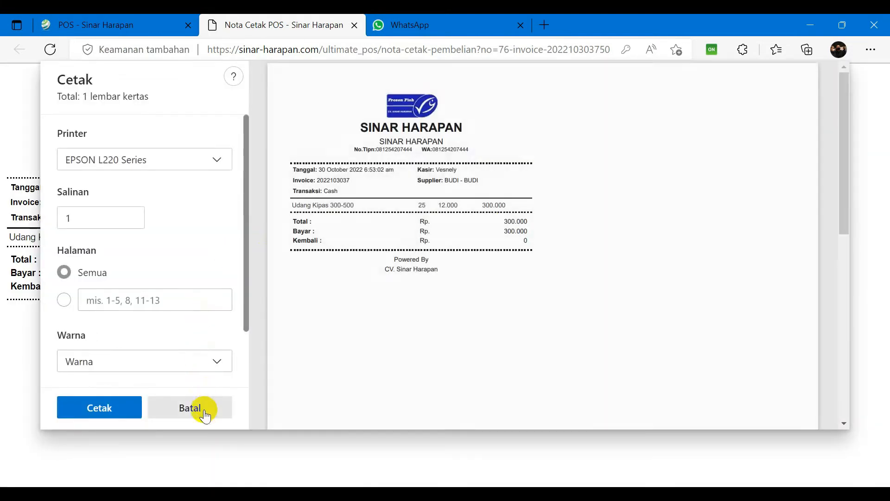
left_click(204, 410)
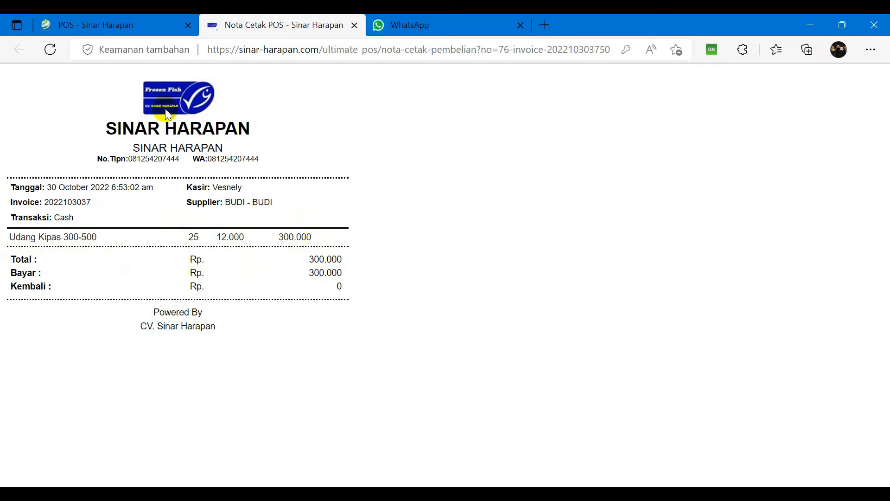
Return to the POS from the printed receipt, open the Barang item master list and consult the stock workflow diagram.
left_click(154, 24)
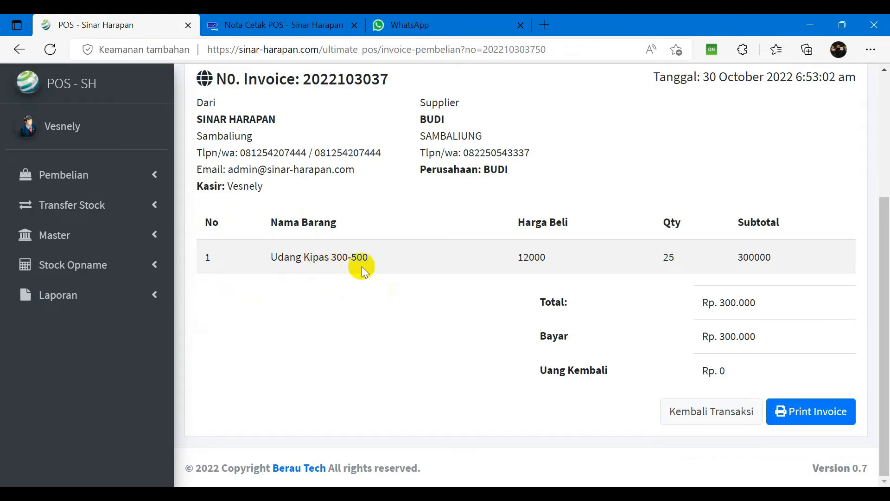
left_click(99, 236)
left_click(91, 323)
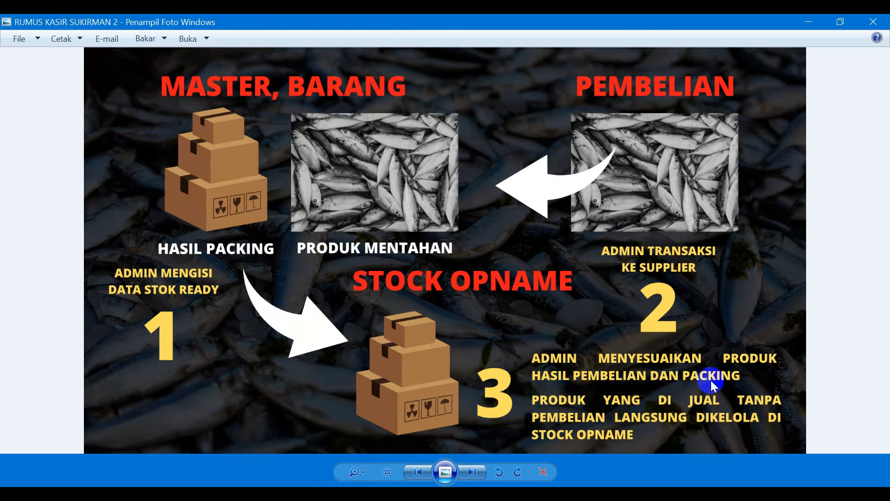
left_click(117, 494)
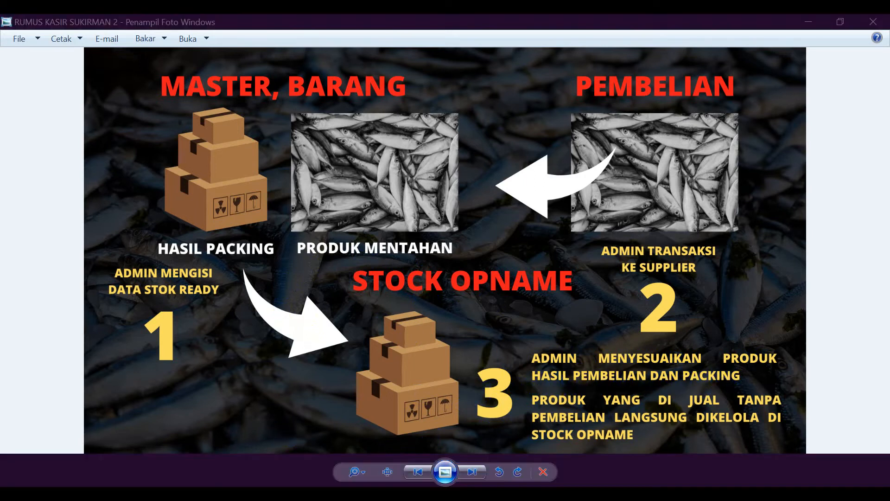
Copy the item code SH298 of Udang Kipas 300-500 from the item list for use in Stock Opname.
left_click(77, 273)
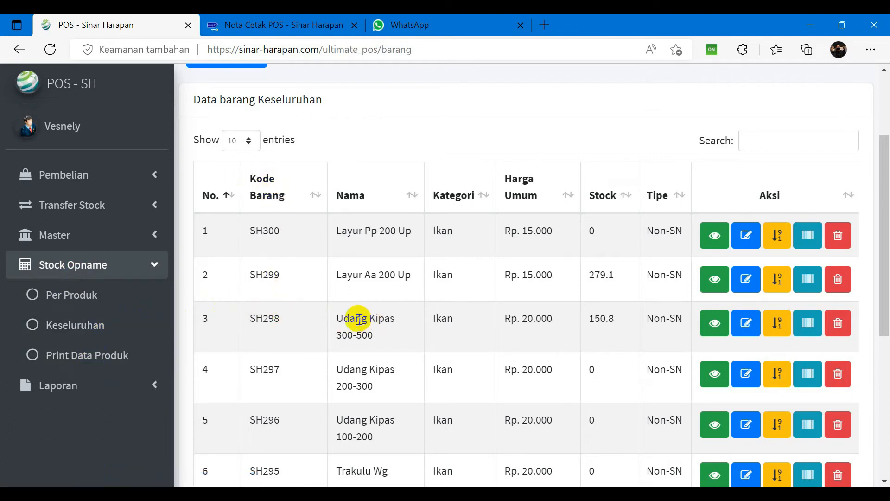
left_click(284, 320)
left_click_drag(284, 321, 251, 320)
key("ctrl+c")
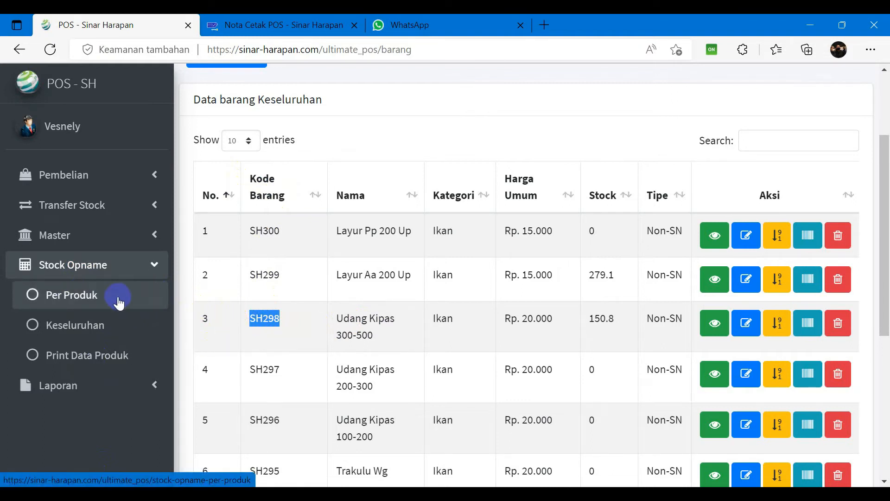
Start a new per-product stock opname entry and paste SH298 as its item code.
left_click(81, 299)
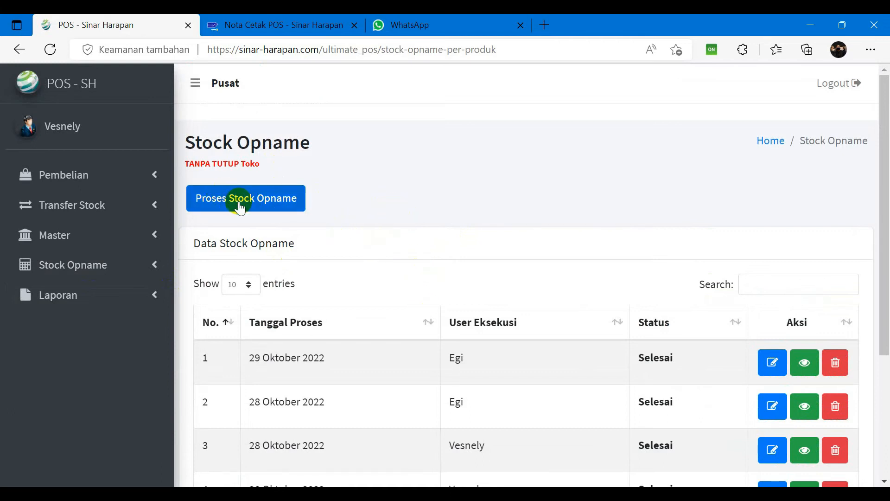
left_click(251, 208)
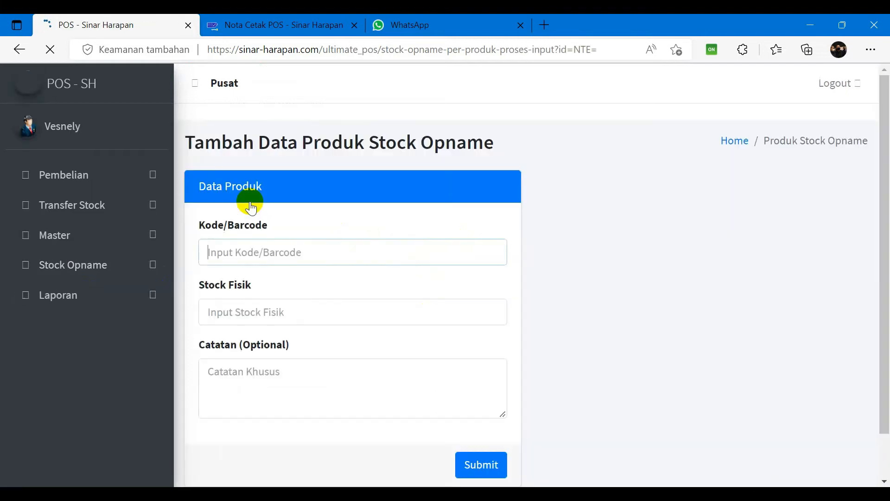
key("ctrl+v")
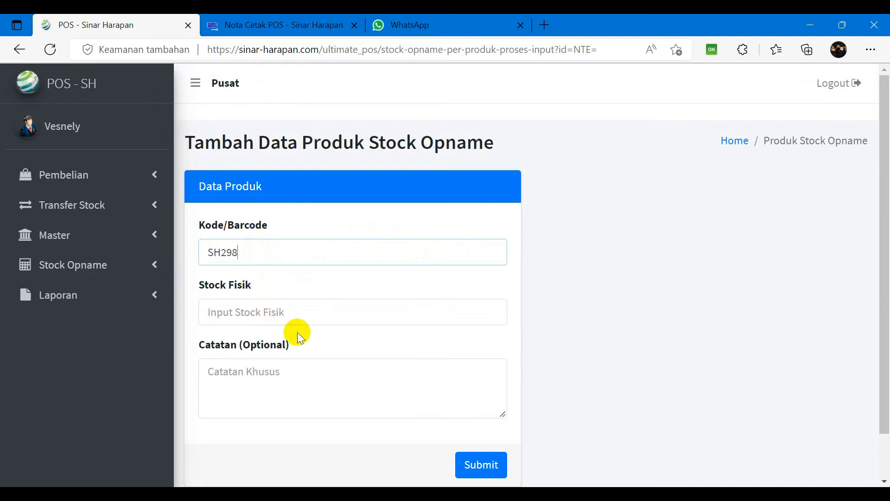
Submit a physical stock of 300 with the note PENYESUAIAN STOK and complete the stock opname process.
left_click(296, 315)
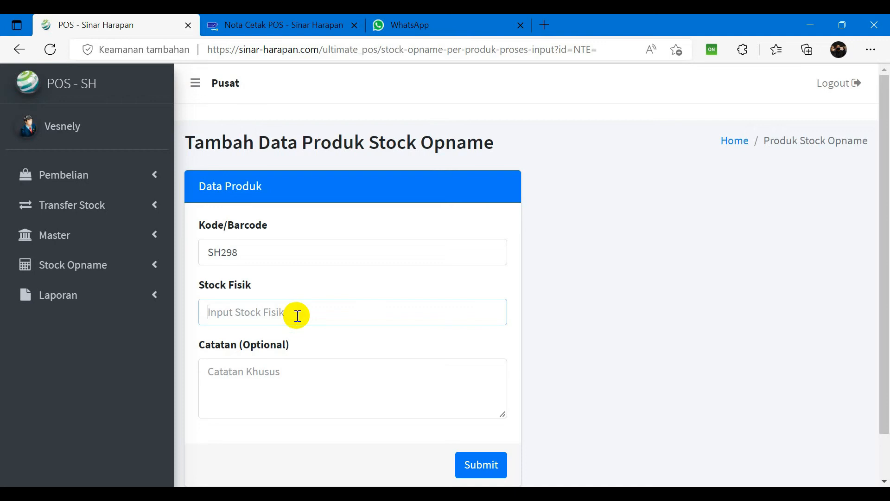
type("300")
left_click(291, 380)
type("PENYESUAIAN")
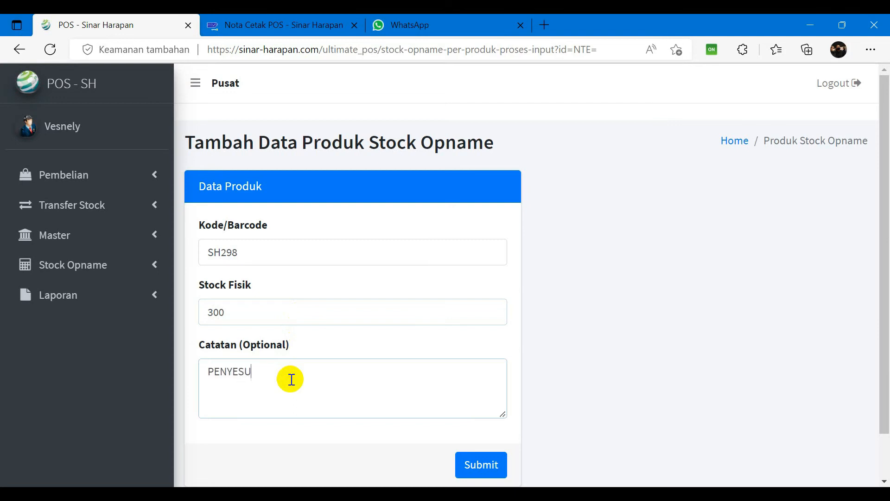
type(" STOK")
left_click(491, 478)
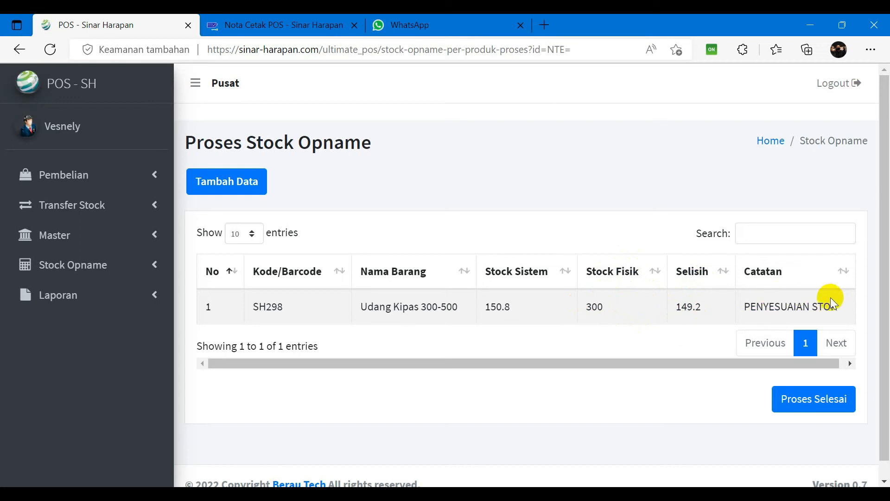
left_click(789, 401)
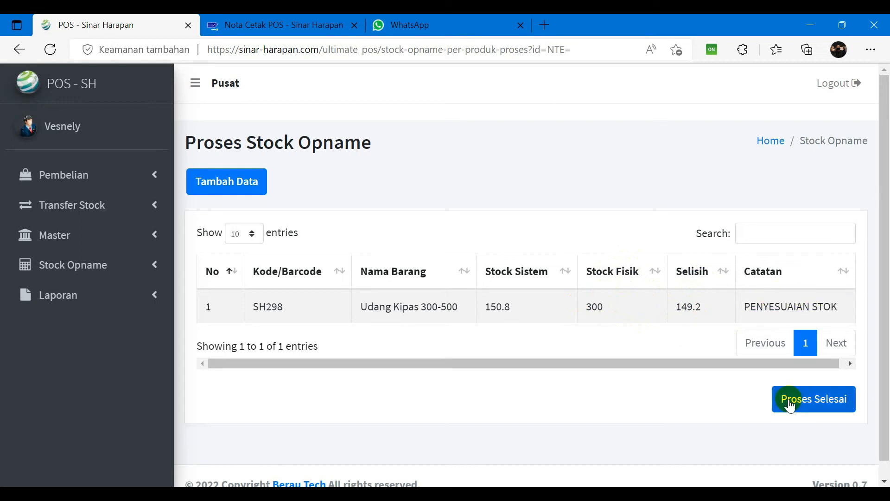
Check the stock of Udang Kipas 300-500 in the item master list and review the stock workflow diagram again.
left_click(95, 245)
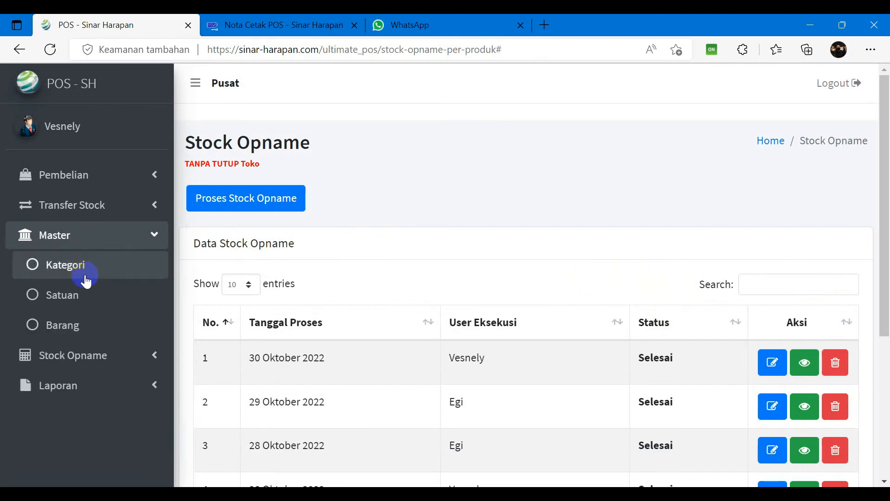
left_click(80, 333)
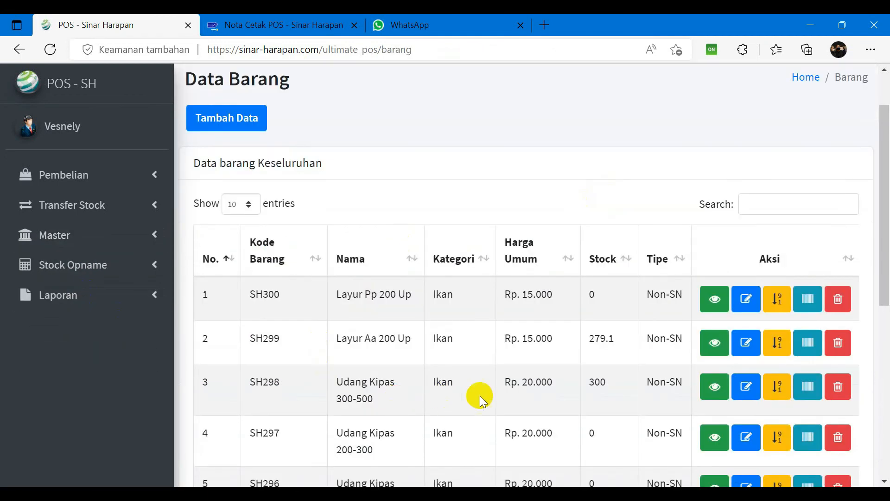
scroll(480, 395, "down", 3)
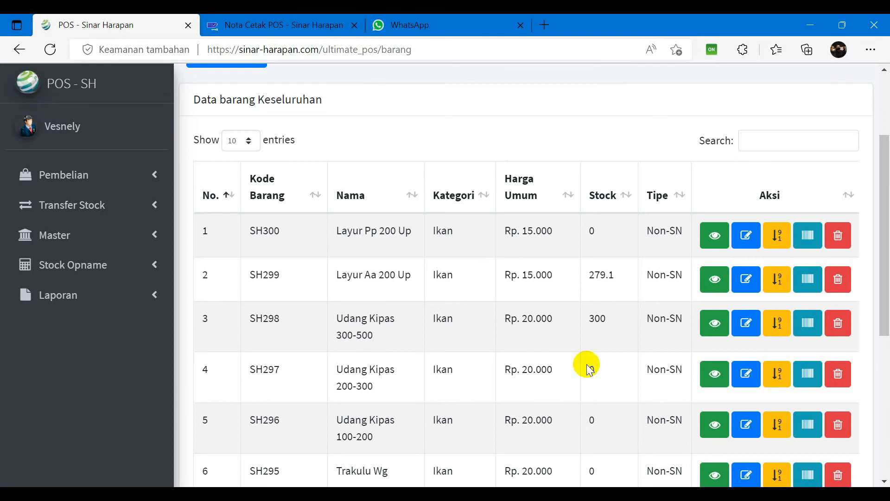
left_click(310, 494)
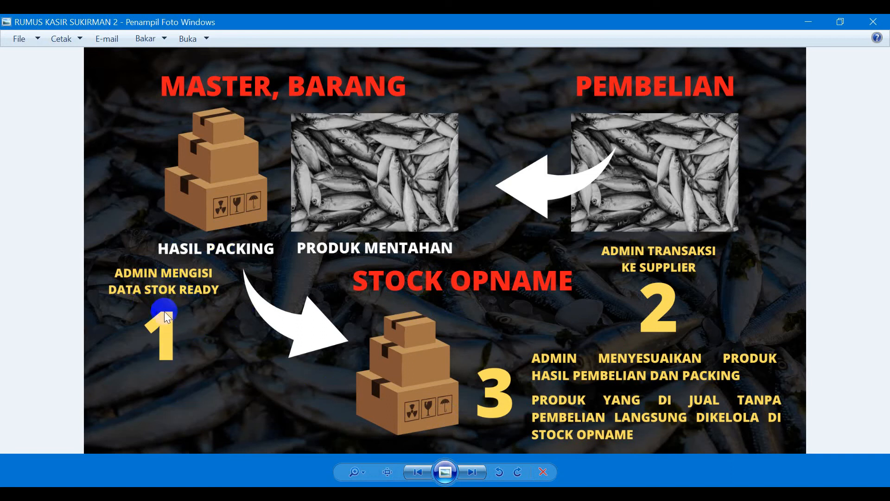
left_click(110, 494)
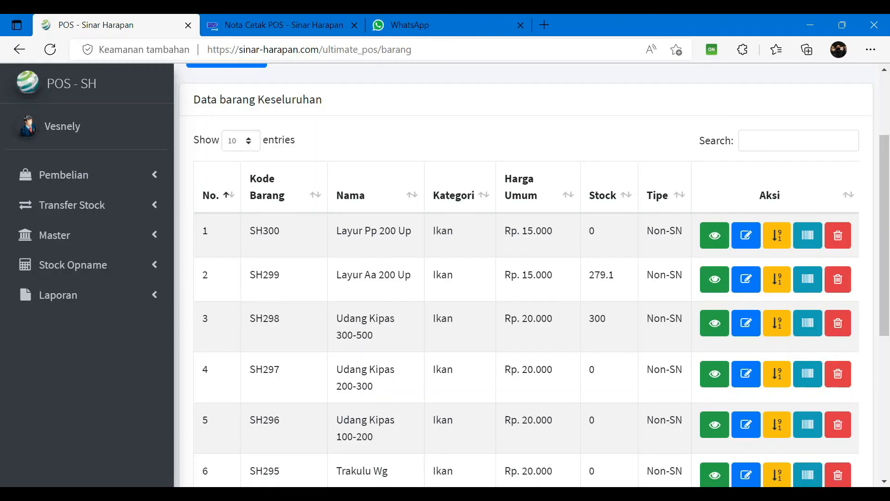
Reopen the Barang item master list and search it for ES BALOK.
left_click(100, 237)
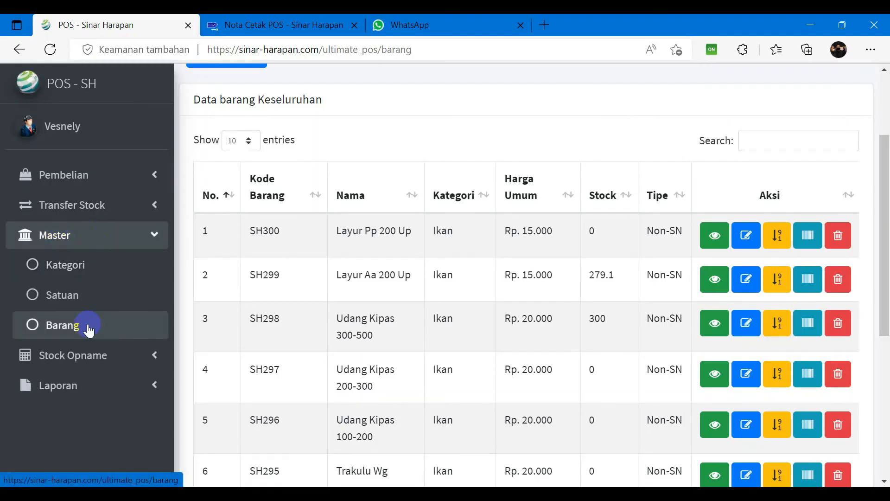
left_click(82, 333)
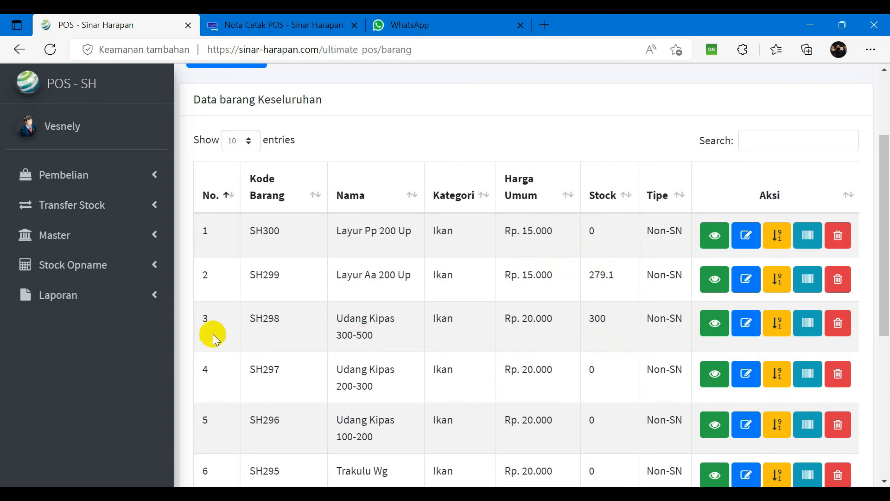
left_click(93, 243)
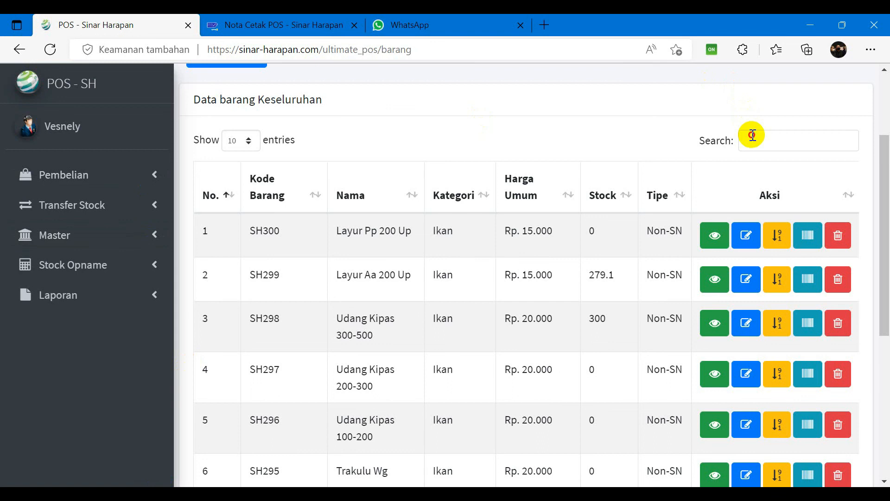
left_click(752, 137)
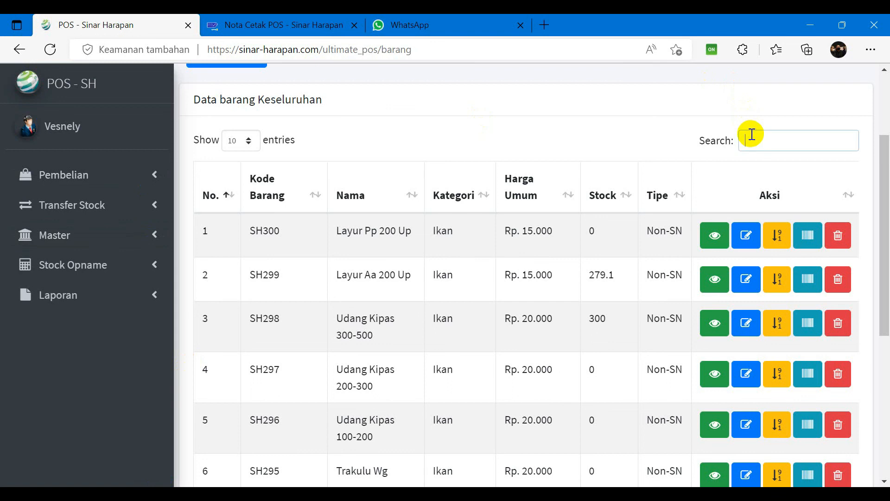
type("ES BALOK")
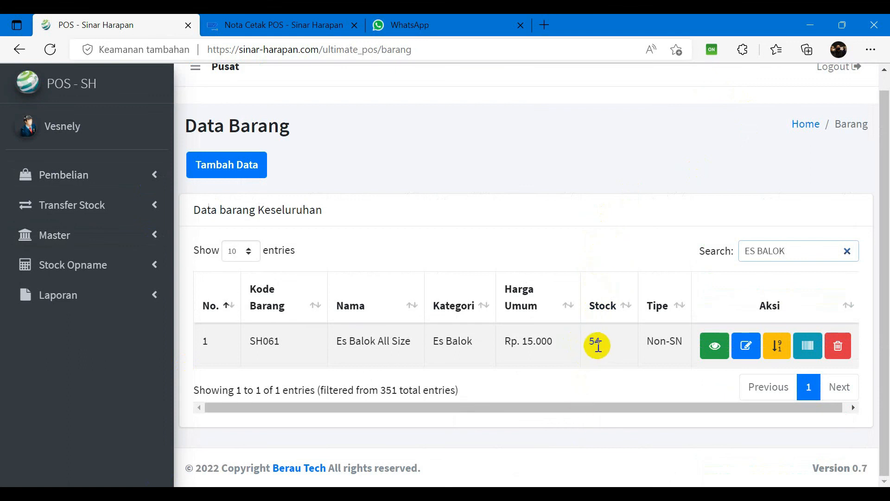
Show the Stock Opname options while keeping the Es Balok All Size item listed.
left_click(99, 266)
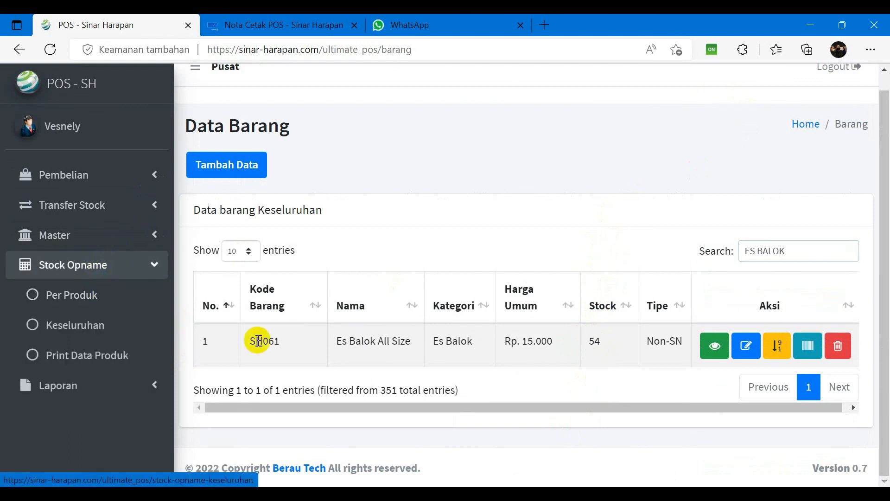